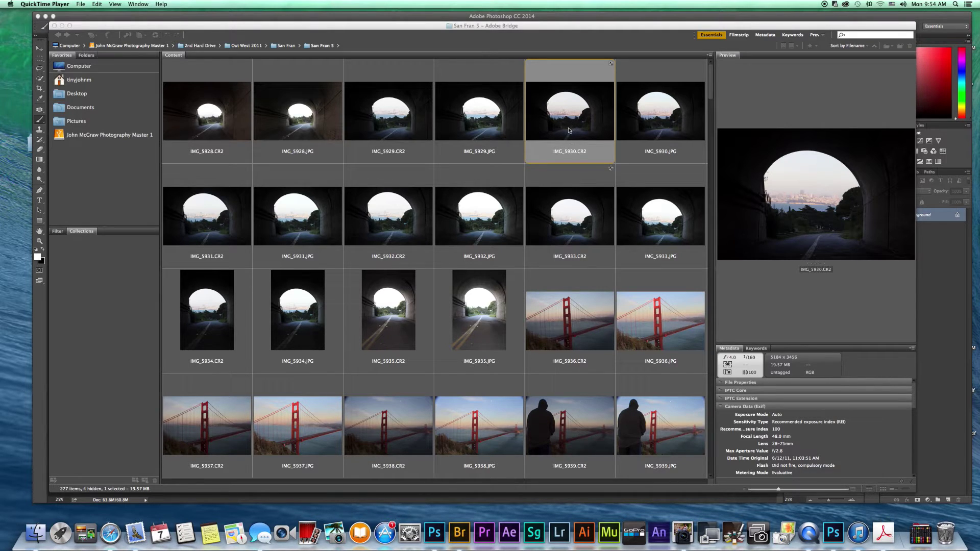
# - Open IMG_5930.CR2 in Camera Raw, reset the tone sliders to Default and set Clarity to 0
pyautogui.doubleClick(569, 130)
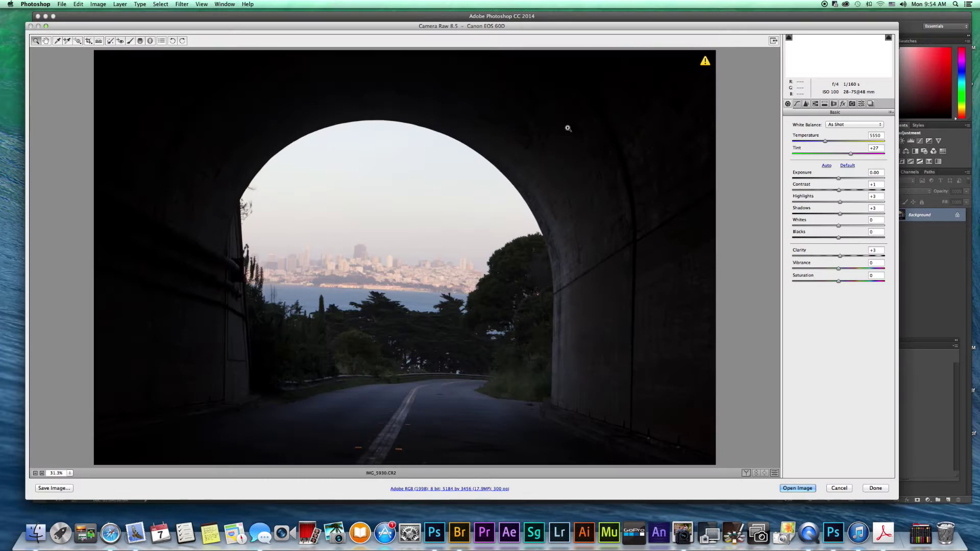
pyautogui.moveTo(840, 255); pyautogui.dragTo(867, 255)
pyautogui.moveTo(840, 213)
pyautogui.mouseDown()
pyautogui.moveTo(860, 214)
pyautogui.moveTo(822, 203)
pyautogui.moveTo(843, 214)
pyautogui.mouseUp()
pyautogui.click(847, 165)
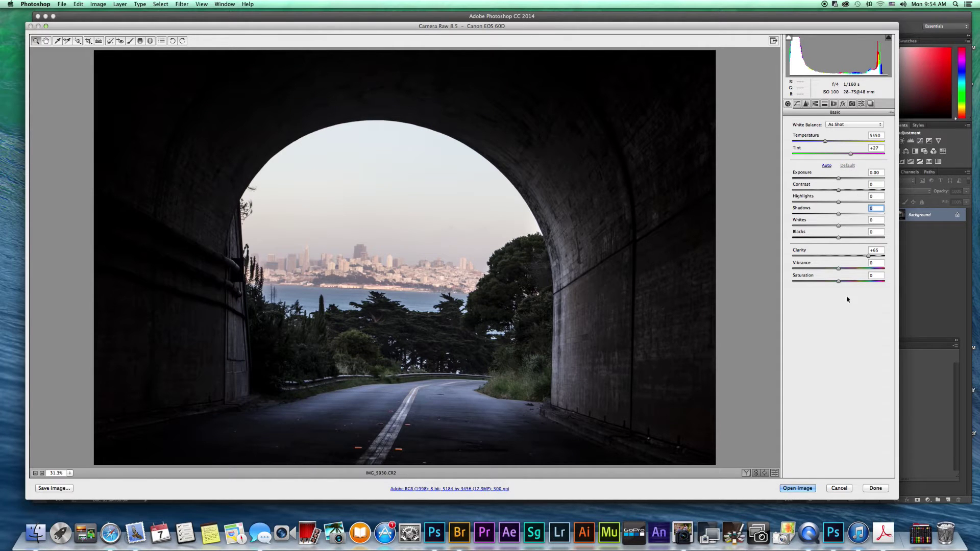
pyautogui.moveTo(868, 257); pyautogui.dragTo(841, 258)
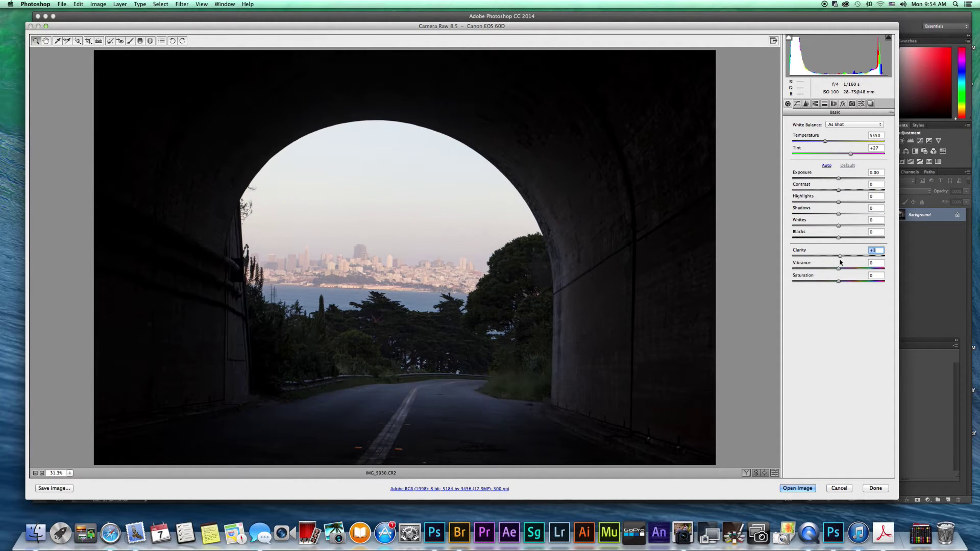
pyautogui.write('0')
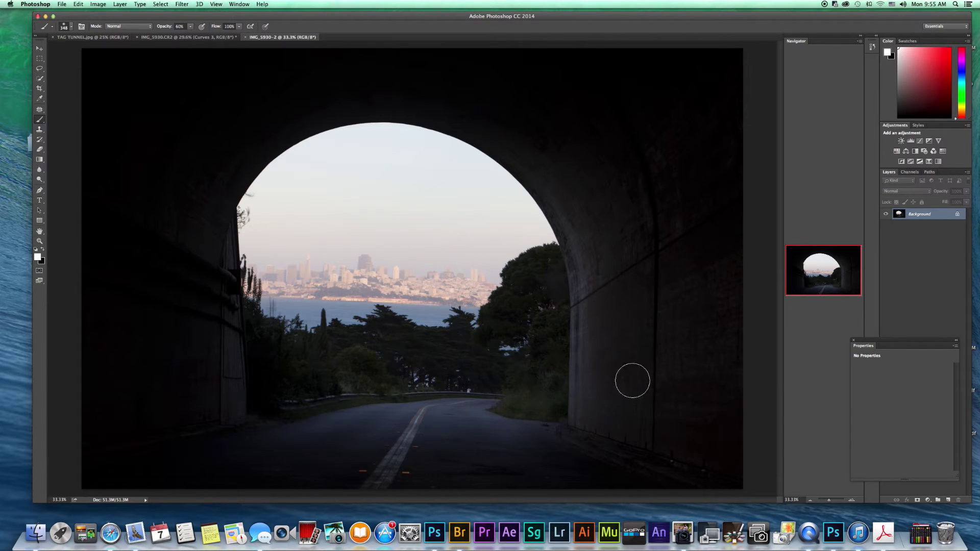
# - Add a Curves 1 adjustment layer above the Background layer
pyautogui.click(927, 500)
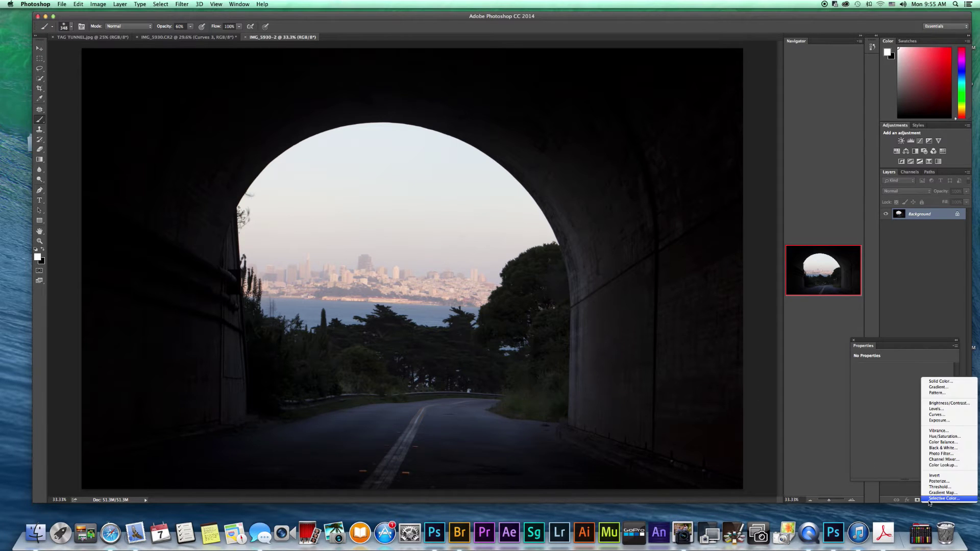
pyautogui.click(933, 415)
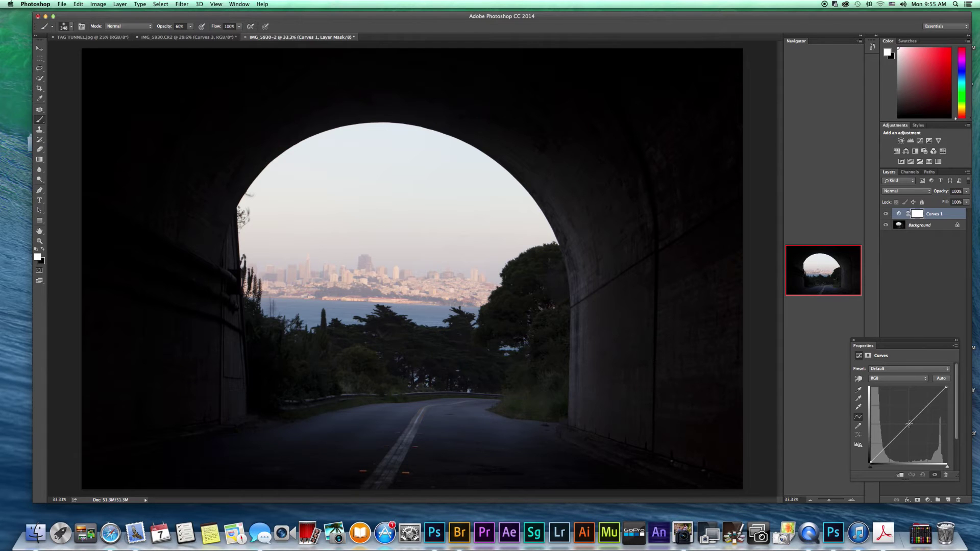
# - Bend the Curves 1 RGB curve strongly upward, then invert its mask to black
pyautogui.moveTo(909, 424); pyautogui.dragTo(920, 390)
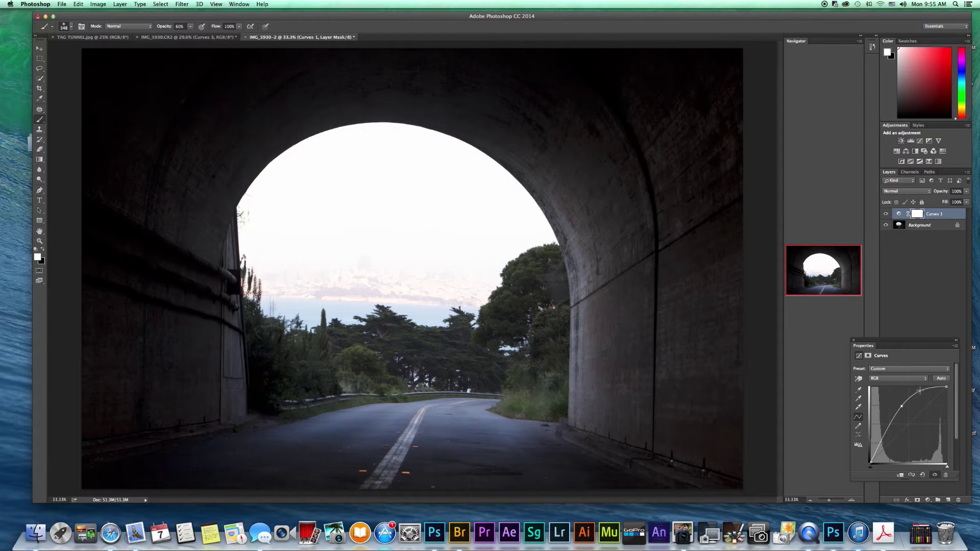
pyautogui.moveTo(889, 428)
pyautogui.mouseDown()
pyautogui.moveTo(891, 440)
pyautogui.moveTo(887, 426)
pyautogui.mouseUp()
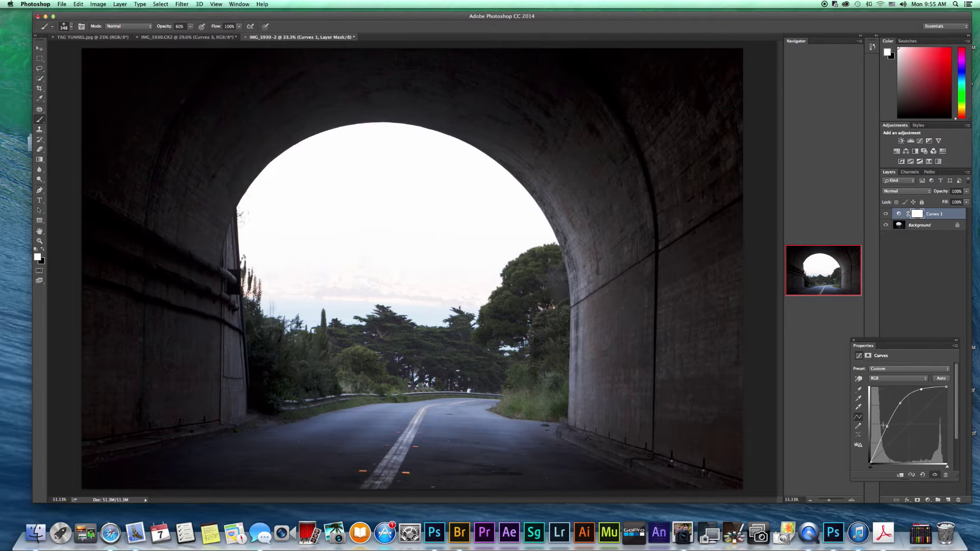
pyautogui.moveTo(886, 427); pyautogui.dragTo(885, 426)
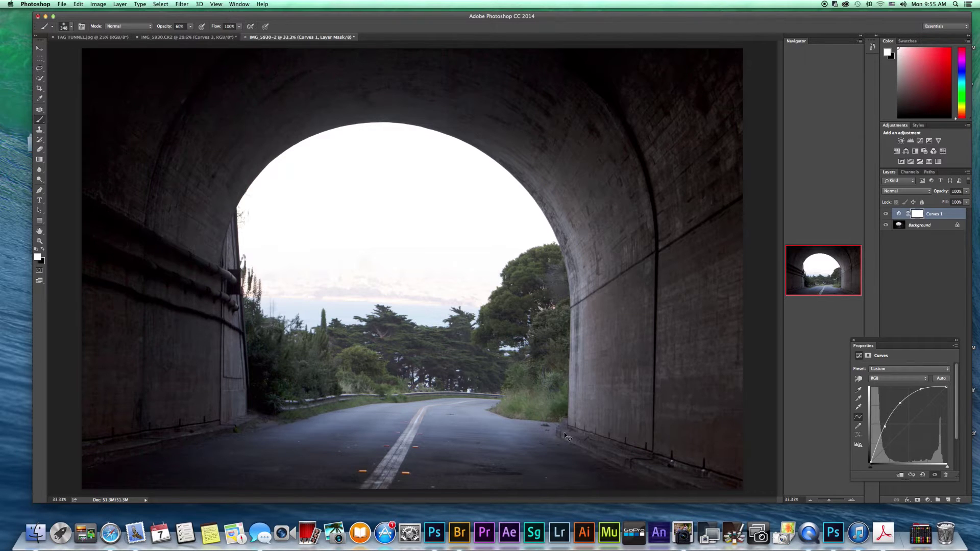
pyautogui.press('super+i')
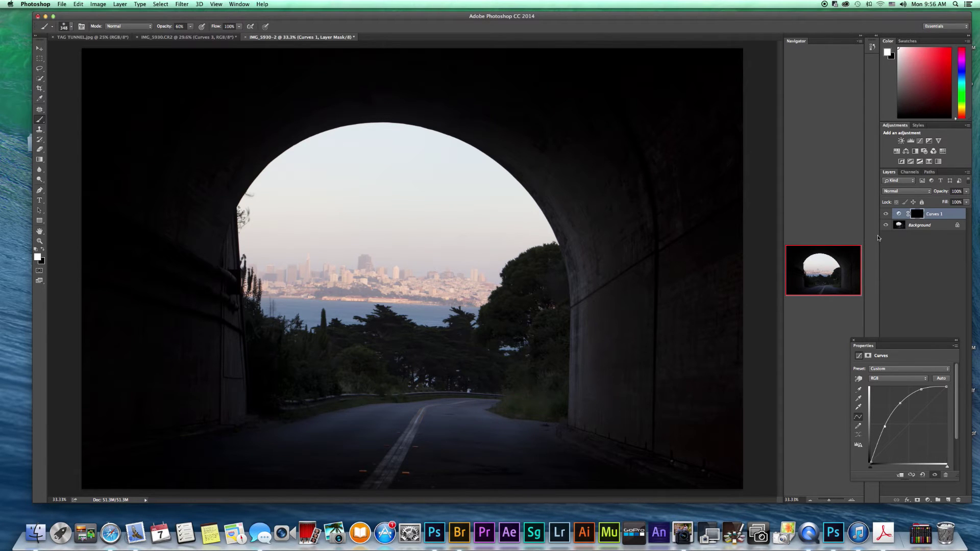
# - Paint white into the Curves 1 mask over the right wall, left wall and upper arch
pyautogui.moveTo(620, 278)
pyautogui.mouseDown()
pyautogui.moveTo(613, 360)
pyautogui.moveTo(605, 332)
pyautogui.moveTo(585, 350)
pyautogui.moveTo(586, 405)
pyautogui.moveTo(698, 422)
pyautogui.moveTo(598, 421)
pyautogui.moveTo(725, 427)
pyautogui.moveTo(680, 363)
pyautogui.moveTo(663, 405)
pyautogui.moveTo(642, 257)
pyautogui.moveTo(642, 373)
pyautogui.moveTo(718, 285)
pyautogui.moveTo(711, 360)
pyautogui.moveTo(639, 170)
pyautogui.moveTo(700, 291)
pyautogui.moveTo(630, 199)
pyautogui.moveTo(677, 254)
pyautogui.moveTo(663, 98)
pyautogui.moveTo(735, 241)
pyautogui.moveTo(708, 174)
pyautogui.moveTo(685, 275)
pyautogui.moveTo(572, 202)
pyautogui.moveTo(515, 142)
pyautogui.moveTo(601, 253)
pyautogui.moveTo(592, 247)
pyautogui.moveTo(493, 130)
pyautogui.moveTo(662, 201)
pyautogui.moveTo(502, 88)
pyautogui.moveTo(673, 63)
pyautogui.moveTo(541, 77)
pyautogui.moveTo(614, 126)
pyautogui.moveTo(612, 153)
pyautogui.mouseUp()
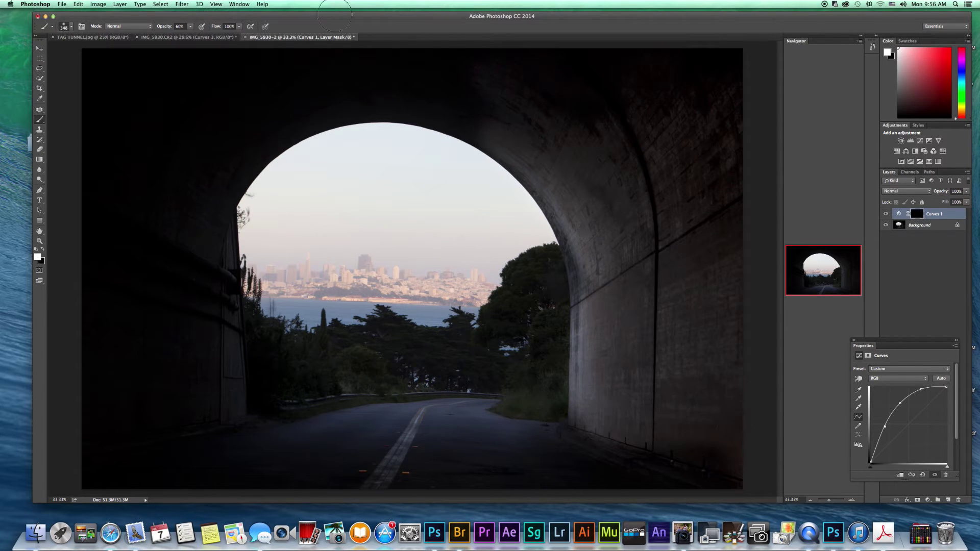
pyautogui.moveTo(301, 58)
pyautogui.mouseDown()
pyautogui.moveTo(517, 126)
pyautogui.moveTo(254, 88)
pyautogui.moveTo(418, 68)
pyautogui.moveTo(160, 271)
pyautogui.moveTo(319, 105)
pyautogui.moveTo(201, 188)
pyautogui.moveTo(215, 262)
pyautogui.moveTo(197, 462)
pyautogui.moveTo(205, 418)
pyautogui.moveTo(162, 387)
pyautogui.moveTo(133, 232)
pyautogui.moveTo(136, 333)
pyautogui.moveTo(80, 417)
pyautogui.moveTo(148, 335)
pyautogui.moveTo(121, 125)
pyautogui.moveTo(197, 136)
pyautogui.moveTo(178, 178)
pyautogui.mouseUp()
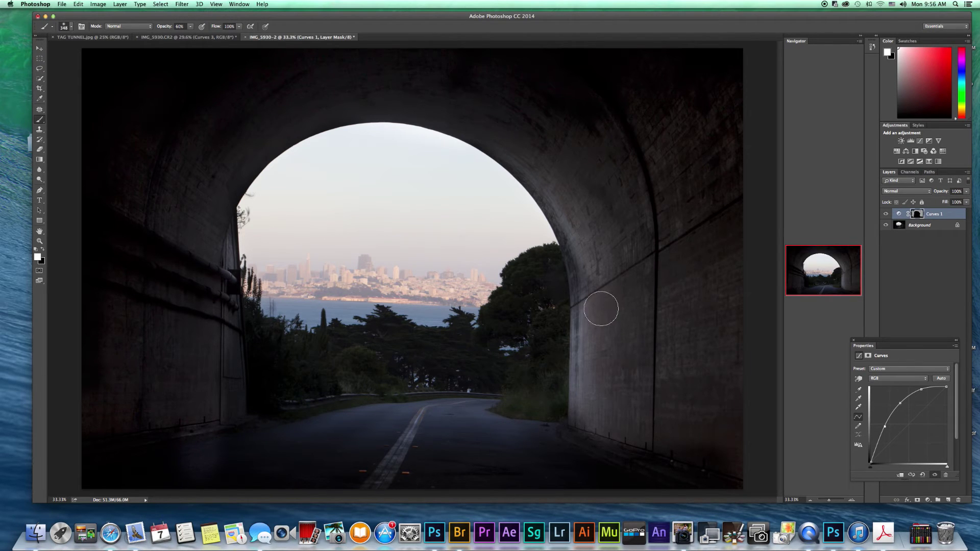
pyautogui.moveTo(587, 290)
pyautogui.mouseDown()
pyautogui.moveTo(588, 418)
pyautogui.moveTo(630, 422)
pyautogui.mouseUp()
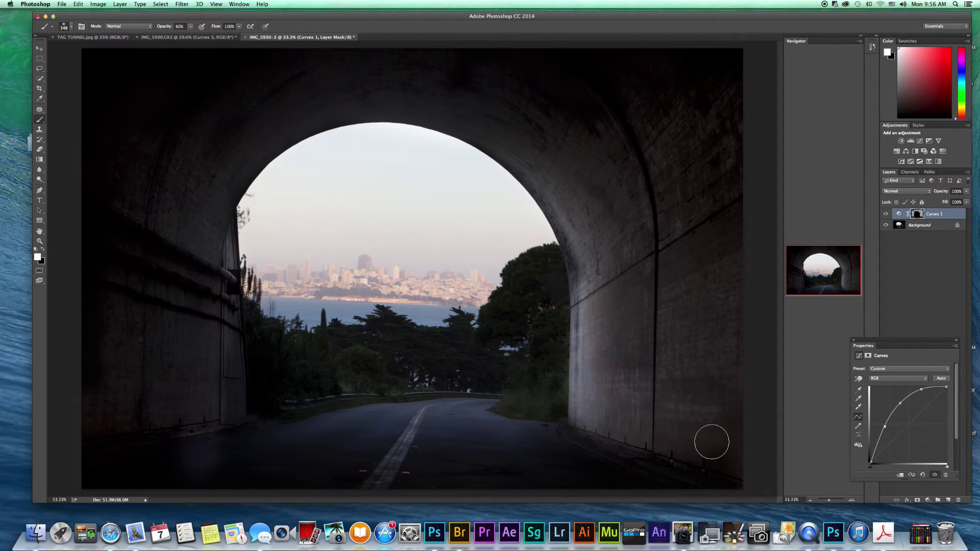
pyautogui.moveTo(719, 367); pyautogui.dragTo(615, 265)
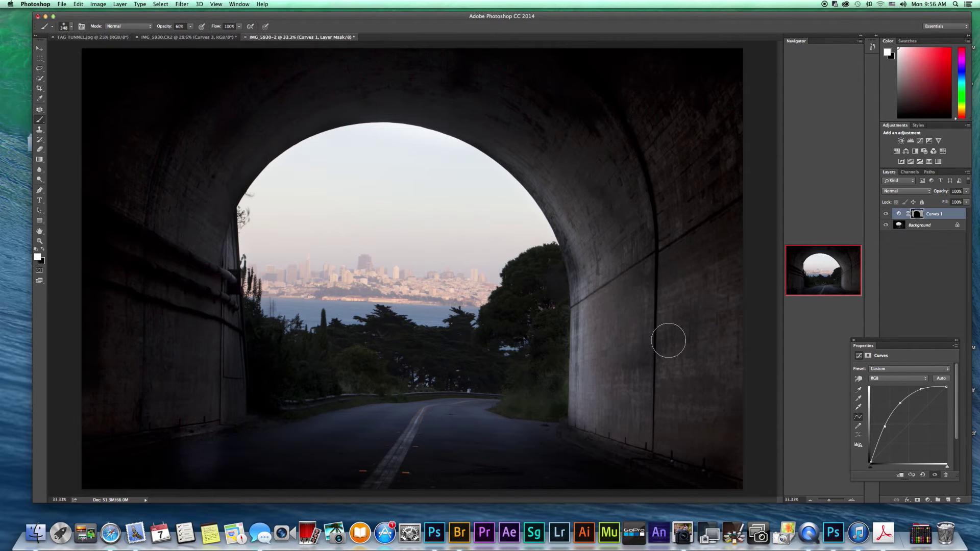
pyautogui.moveTo(597, 268); pyautogui.dragTo(567, 158)
pyautogui.moveTo(656, 127); pyautogui.dragTo(735, 236)
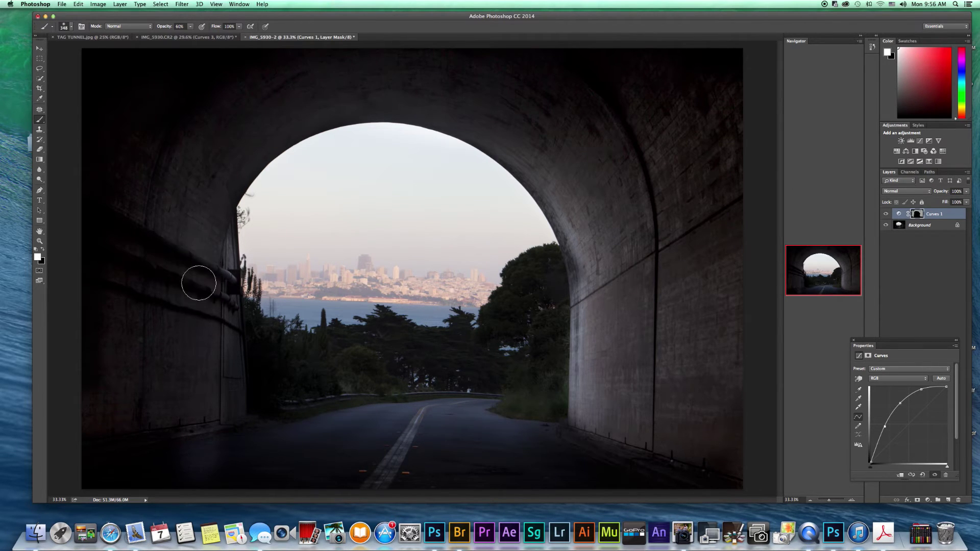
pyautogui.moveTo(210, 279)
pyautogui.mouseDown()
pyautogui.moveTo(193, 426)
pyautogui.moveTo(201, 330)
pyautogui.moveTo(218, 409)
pyautogui.moveTo(219, 362)
pyautogui.moveTo(219, 377)
pyautogui.moveTo(154, 404)
pyautogui.mouseUp()
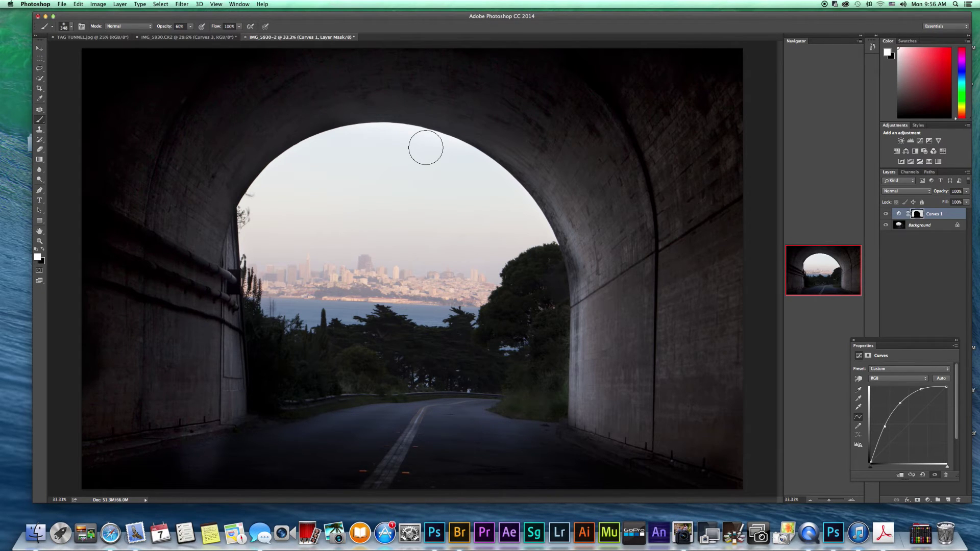
pyautogui.scroll(2, 424, 147)
# - Enlarge the brush to 236 px at 0% hardness and fit the photo on screen
pyautogui.scroll(4, 425, 147)
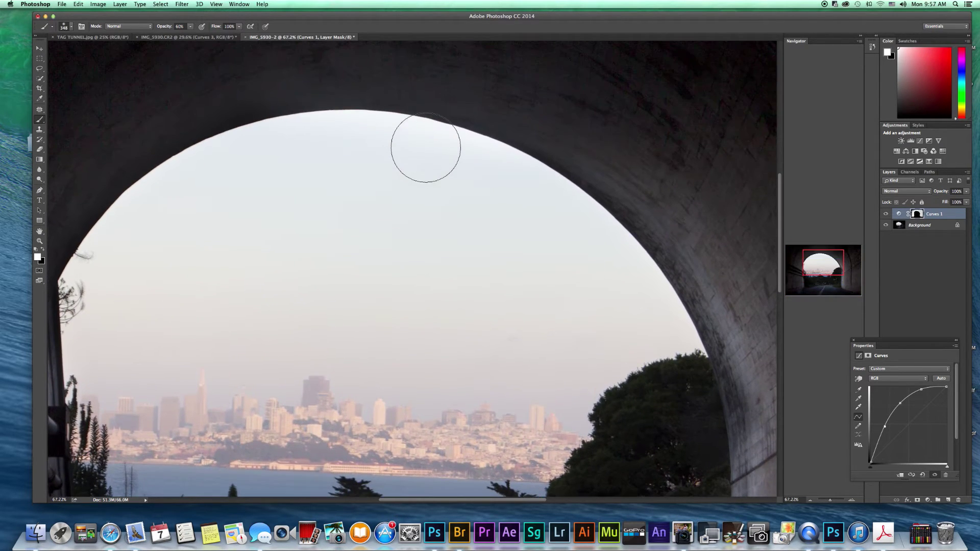
pyautogui.click(72, 27)
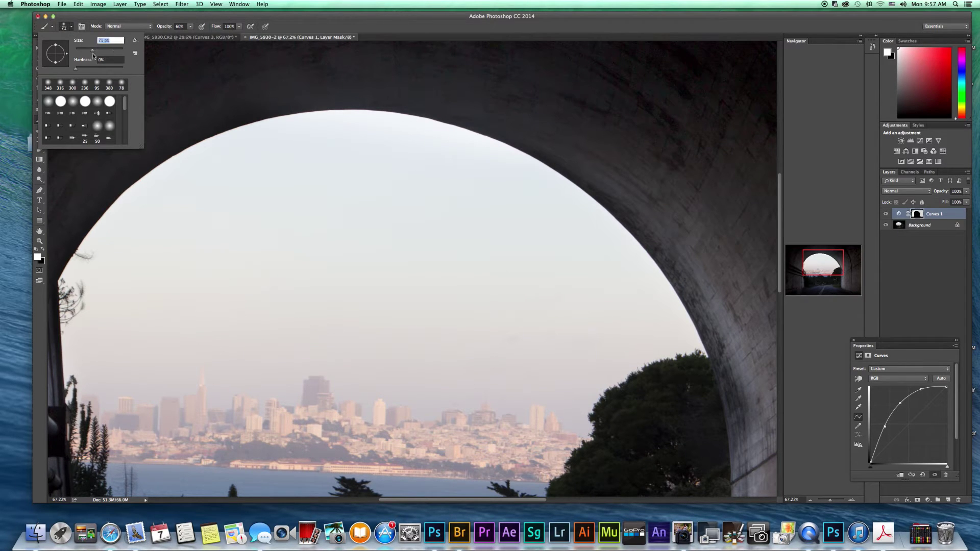
pyautogui.click(531, 148)
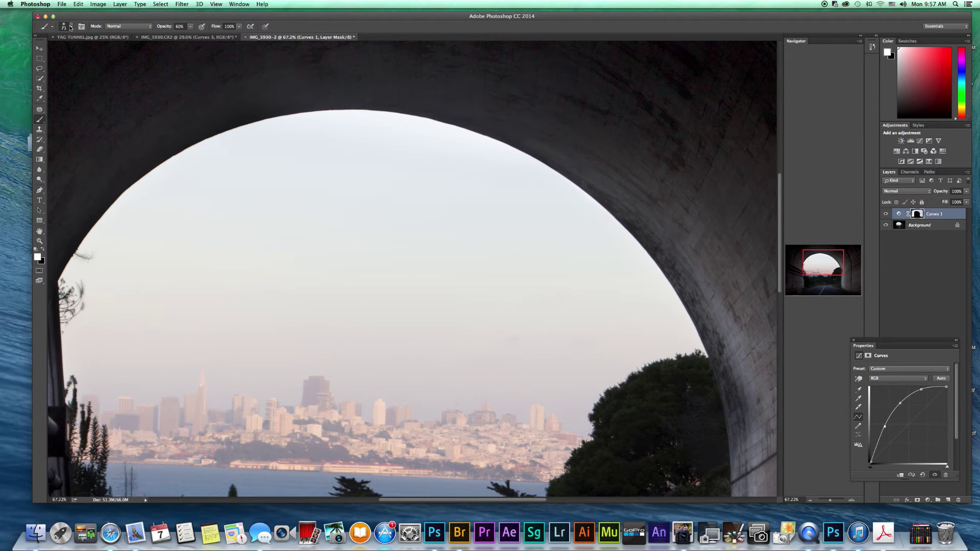
pyautogui.click(70, 27)
pyautogui.moveTo(96, 52); pyautogui.dragTo(104, 55)
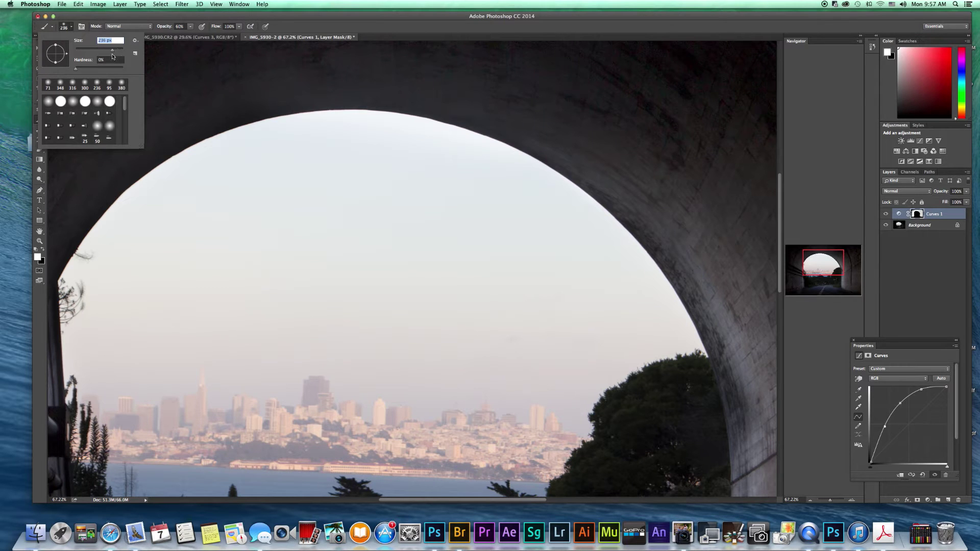
pyautogui.press('super+0')
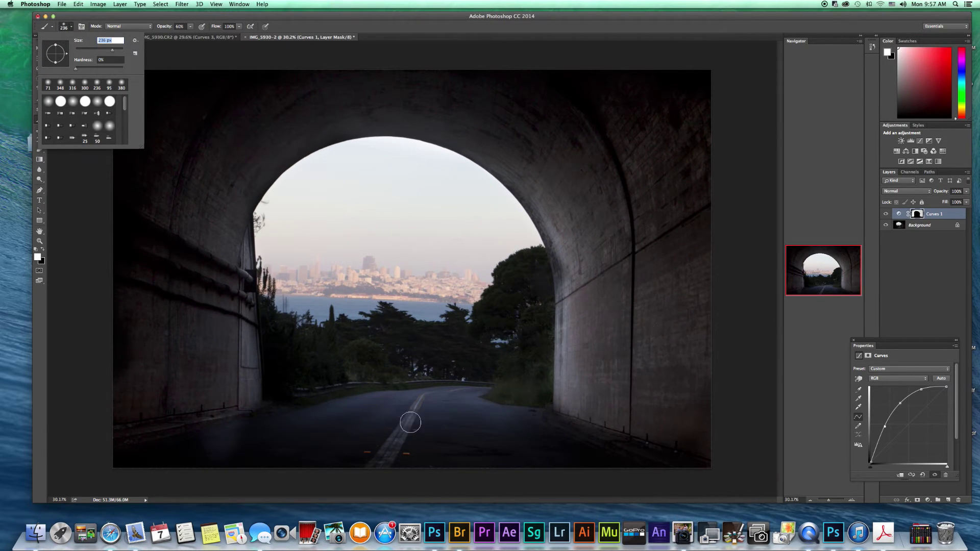
# - Add a Curves 2 layer with its curve raised and a low point pulled down for contrast
pyautogui.click(928, 501)
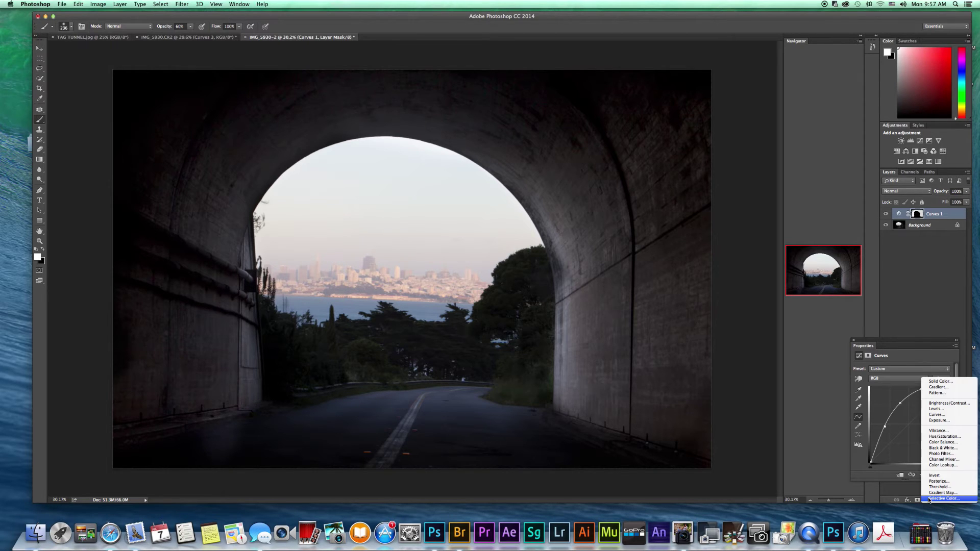
pyautogui.click(937, 416)
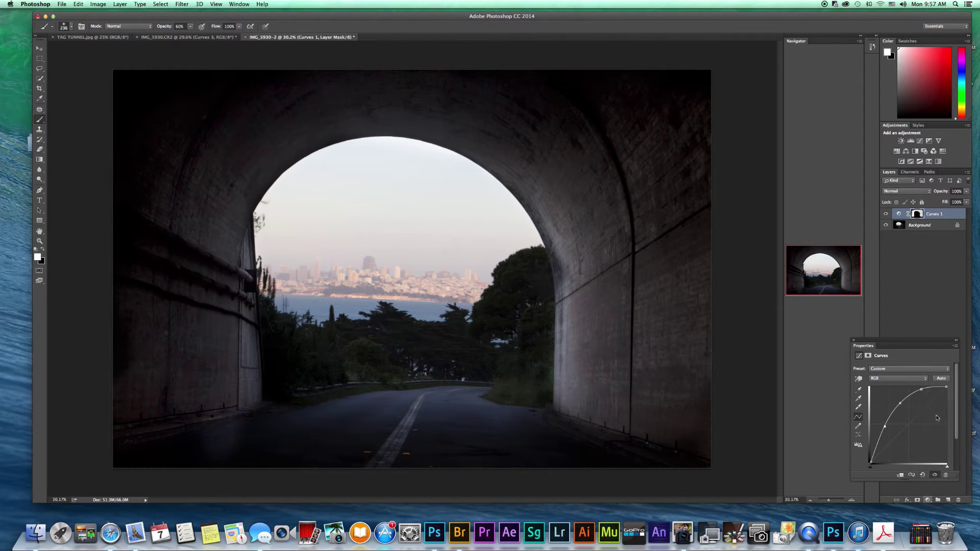
pyautogui.moveTo(908, 423); pyautogui.dragTo(906, 410)
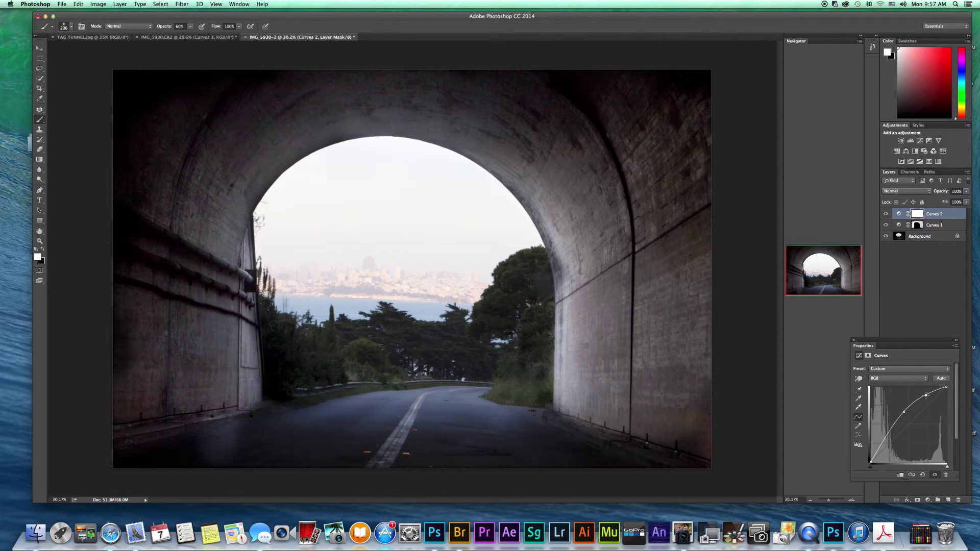
pyautogui.moveTo(926, 395); pyautogui.dragTo(926, 398)
pyautogui.moveTo(892, 428); pyautogui.dragTo(889, 434)
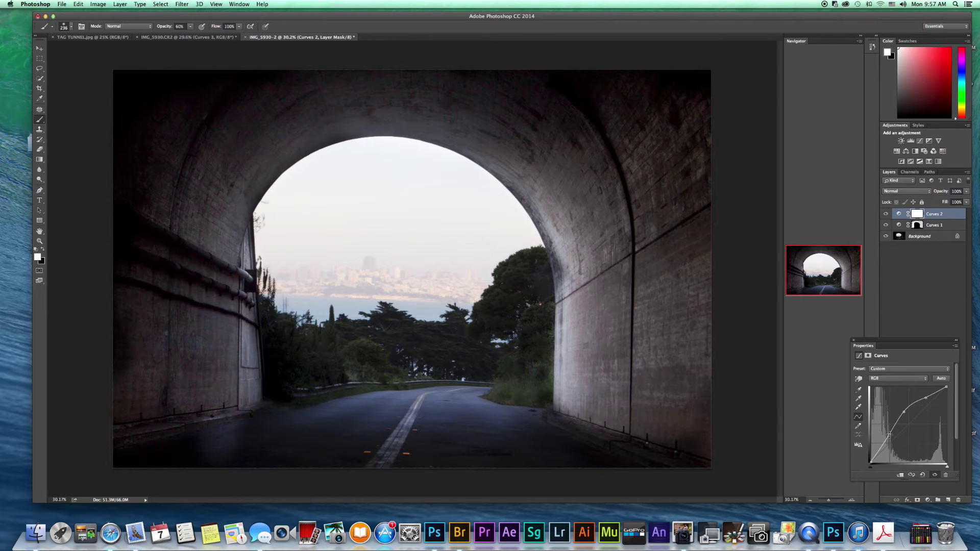
# - Invert the Curves 2 mask and paint white over the road and trees
pyautogui.press('super+i')
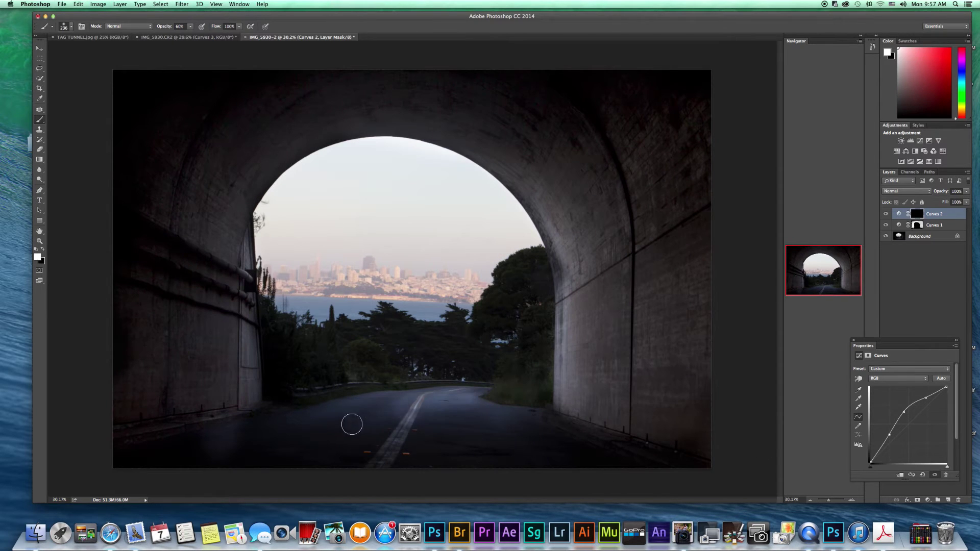
pyautogui.moveTo(434, 401); pyautogui.dragTo(324, 418)
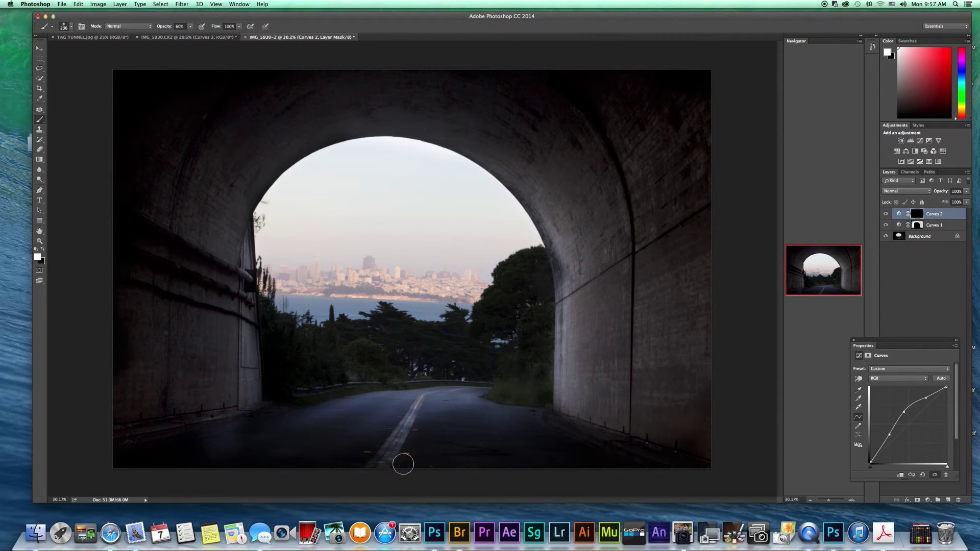
pyautogui.moveTo(404, 464); pyautogui.dragTo(459, 400)
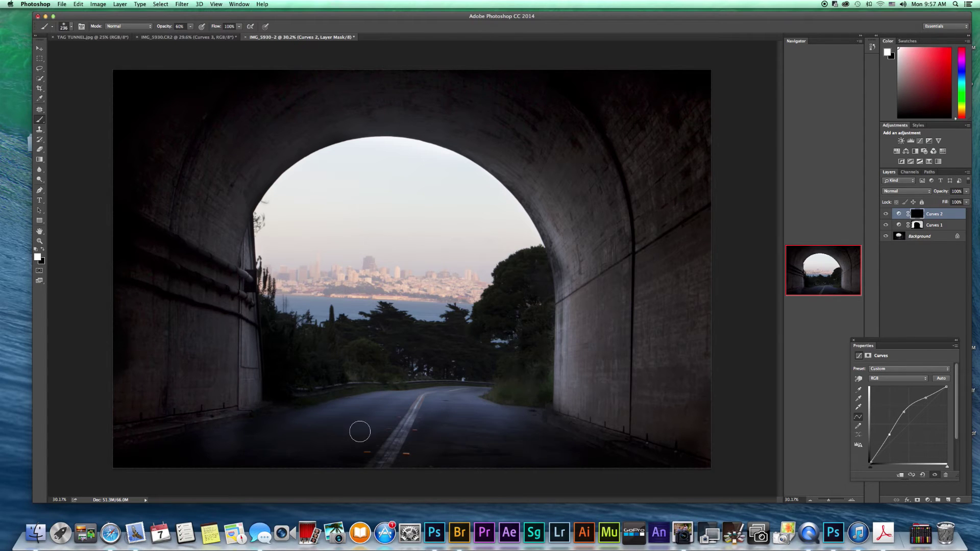
pyautogui.moveTo(359, 432)
pyautogui.mouseDown()
pyautogui.moveTo(519, 376)
pyautogui.moveTo(416, 405)
pyautogui.moveTo(459, 393)
pyautogui.mouseUp()
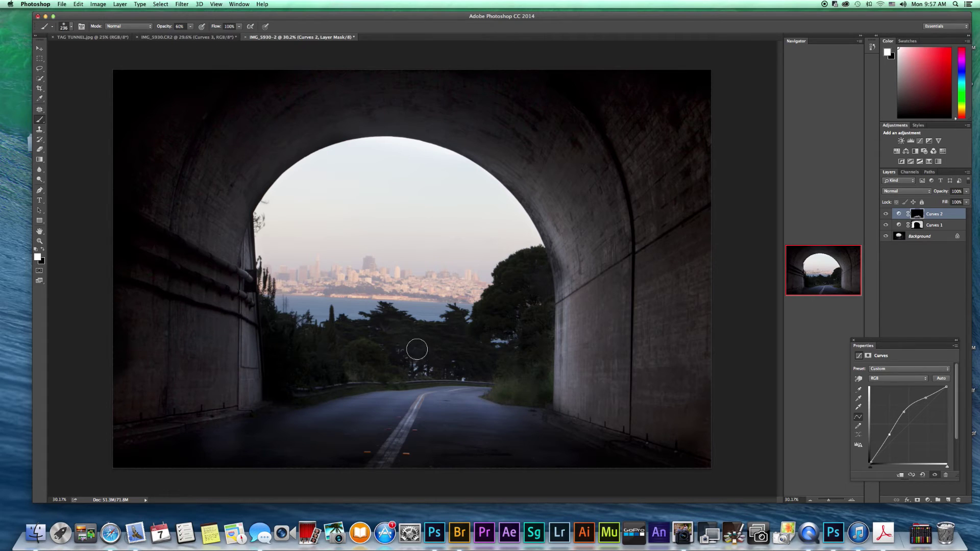
pyautogui.moveTo(417, 350)
pyautogui.mouseDown()
pyautogui.moveTo(289, 335)
pyautogui.moveTo(371, 359)
pyautogui.moveTo(359, 369)
pyautogui.moveTo(468, 329)
pyautogui.moveTo(363, 372)
pyautogui.mouseUp()
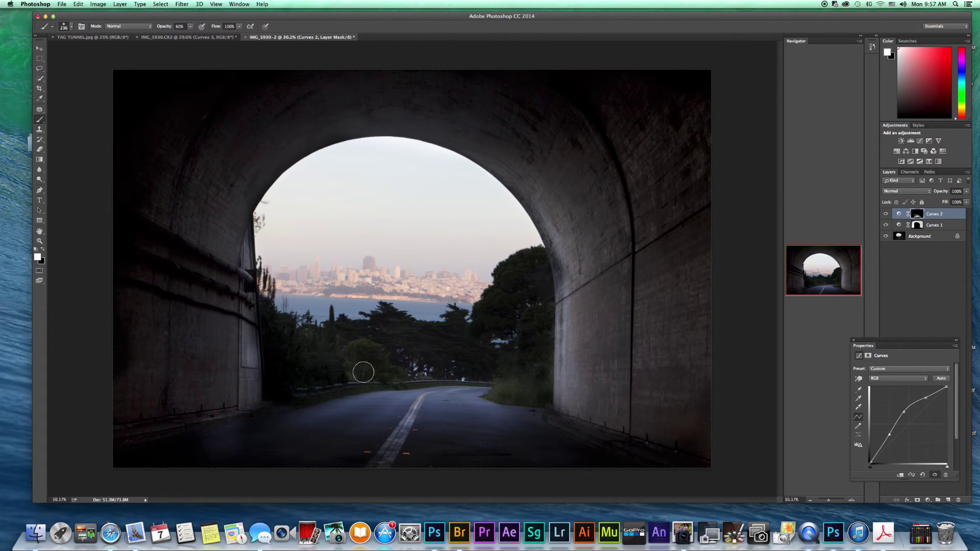
pyautogui.click(42, 249)
pyautogui.click(42, 249)
pyautogui.click(930, 500)
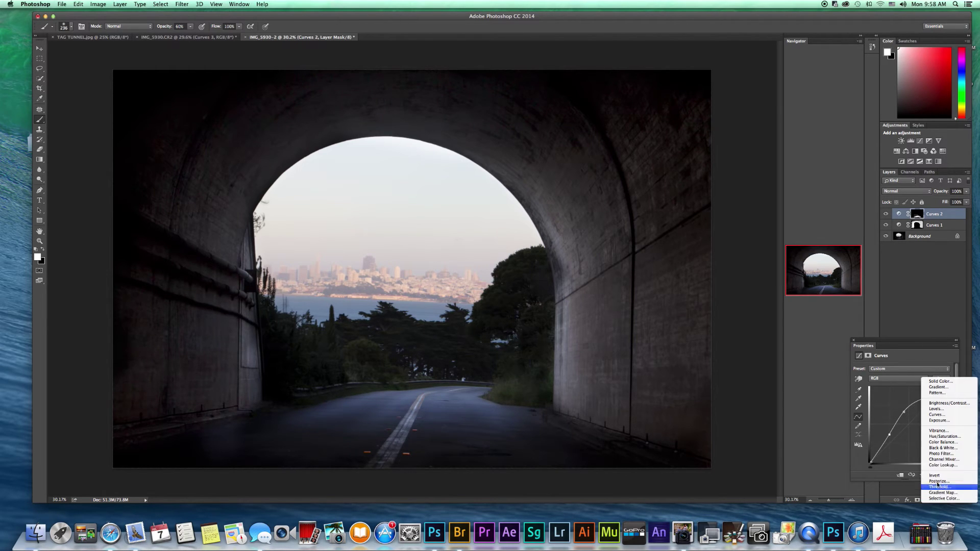
# - Add a brightening Curves 3 layer, invert its mask, and brush white onto the right wall
pyautogui.click(945, 415)
pyautogui.moveTo(908, 421); pyautogui.dragTo(925, 395)
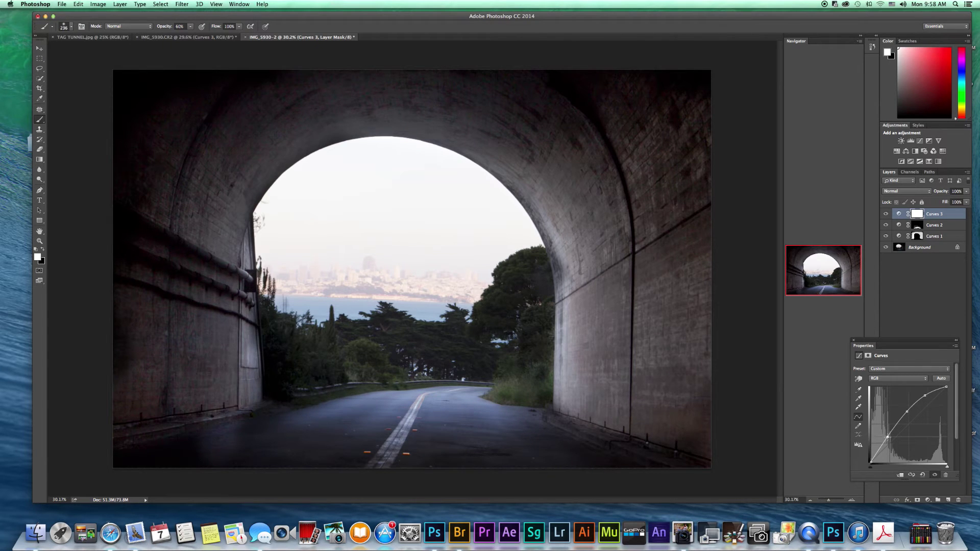
pyautogui.press('super+i')
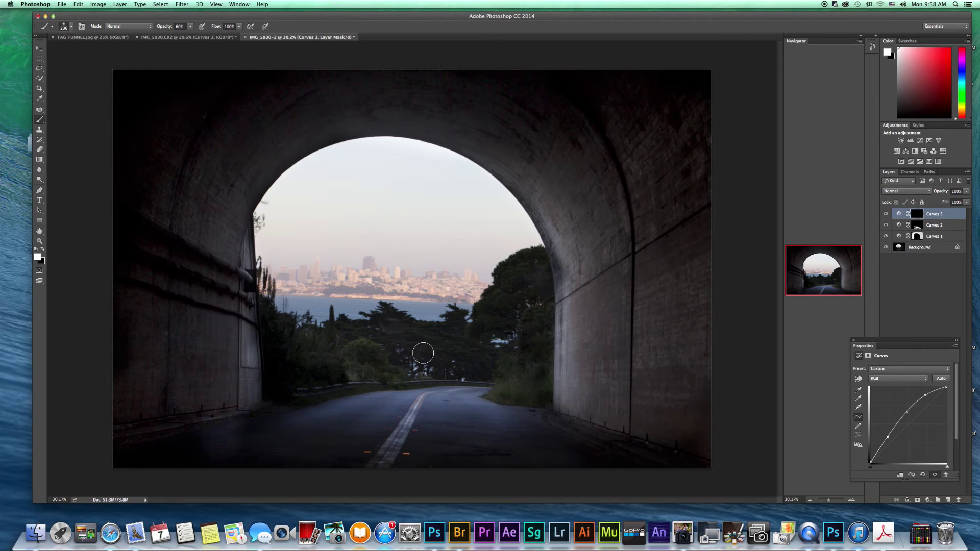
pyautogui.moveTo(562, 290); pyautogui.dragTo(585, 262)
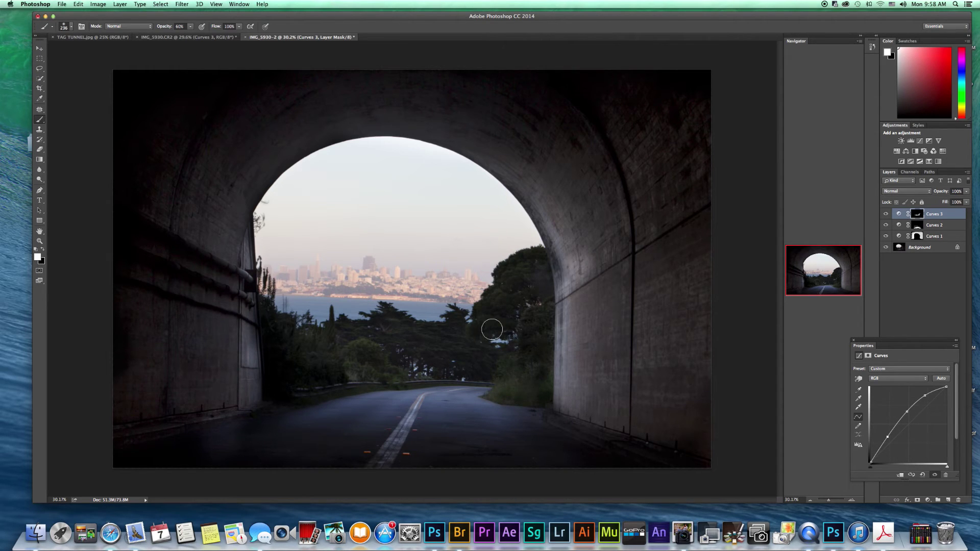
pyautogui.click(43, 250)
pyautogui.moveTo(574, 247)
pyautogui.mouseDown()
pyautogui.moveTo(574, 275)
pyautogui.moveTo(580, 248)
pyautogui.mouseUp()
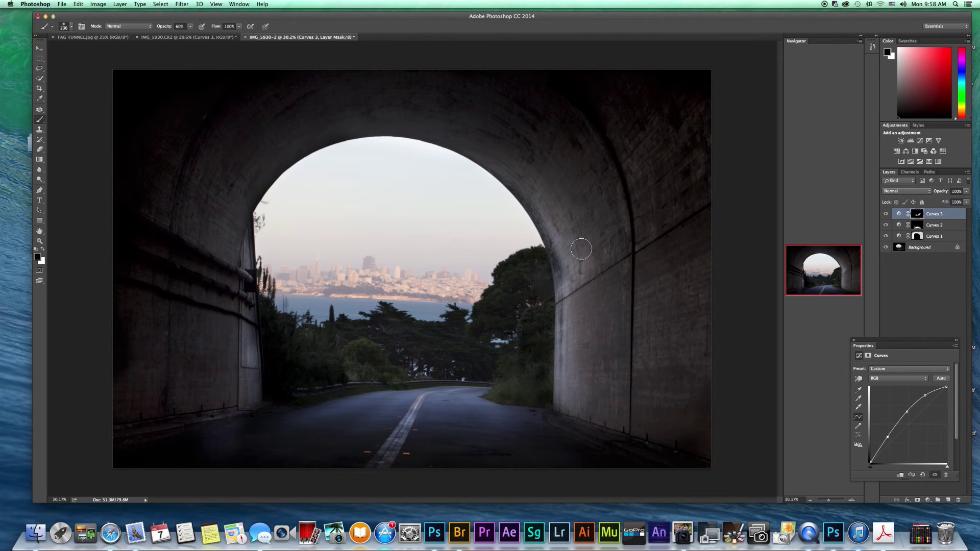
pyautogui.click(43, 250)
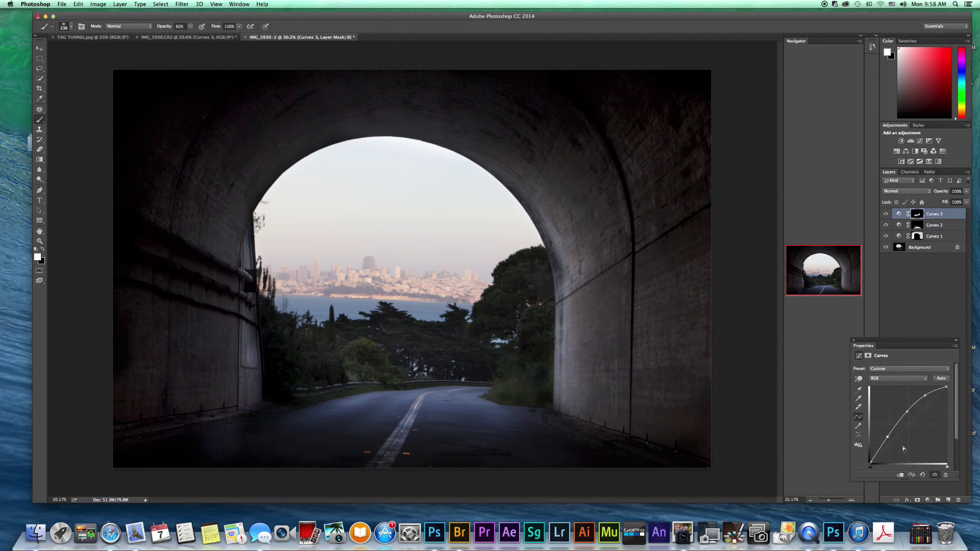
# - Select Curves 3 through Background so all four layers are selected together
pyautogui.click(927, 500)
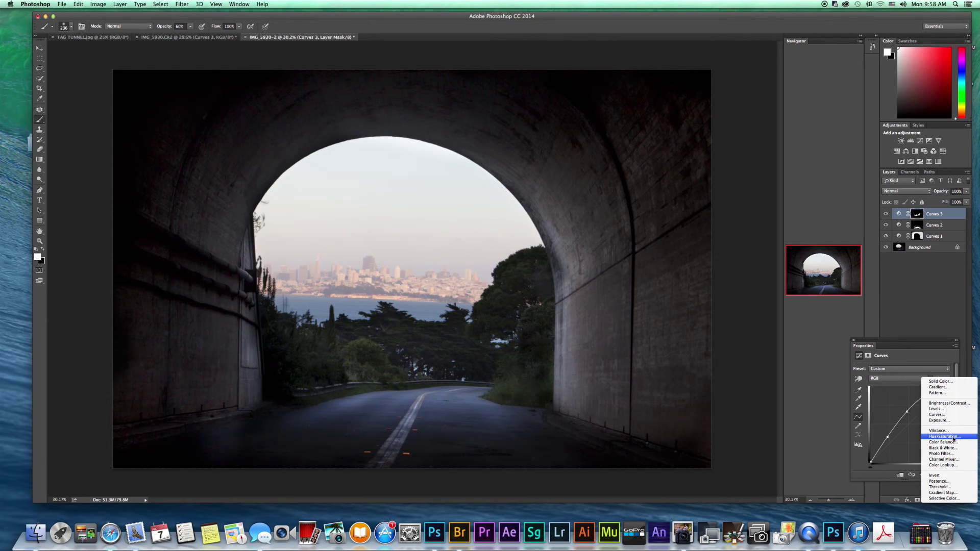
pyautogui.click(926, 308)
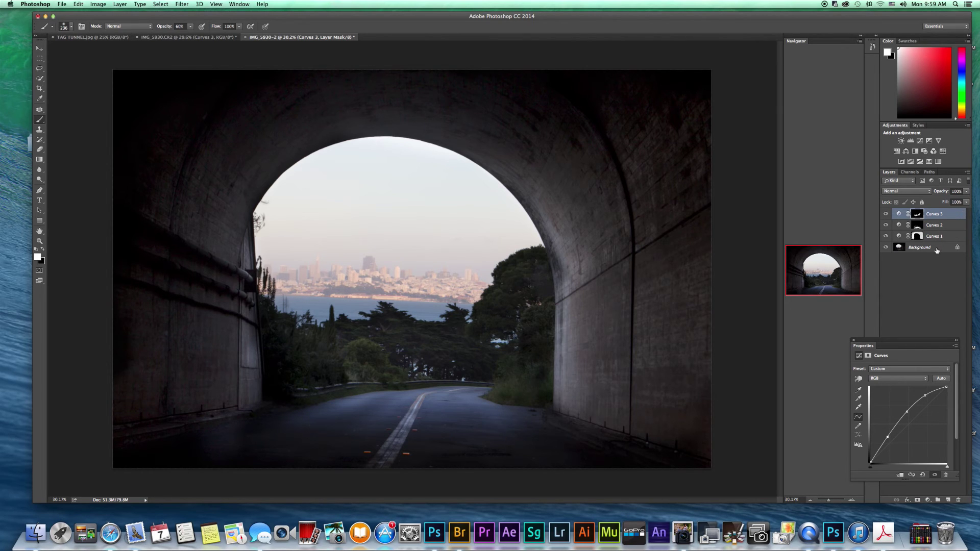
pyautogui.click(949, 218)
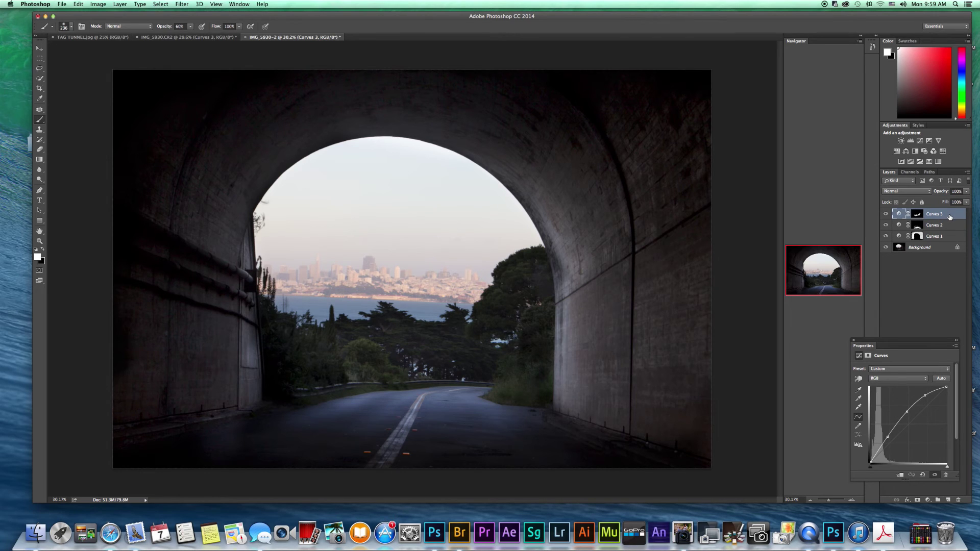
pyautogui.keyDown('shift'); pyautogui.click(941, 249); pyautogui.keyUp('shift')
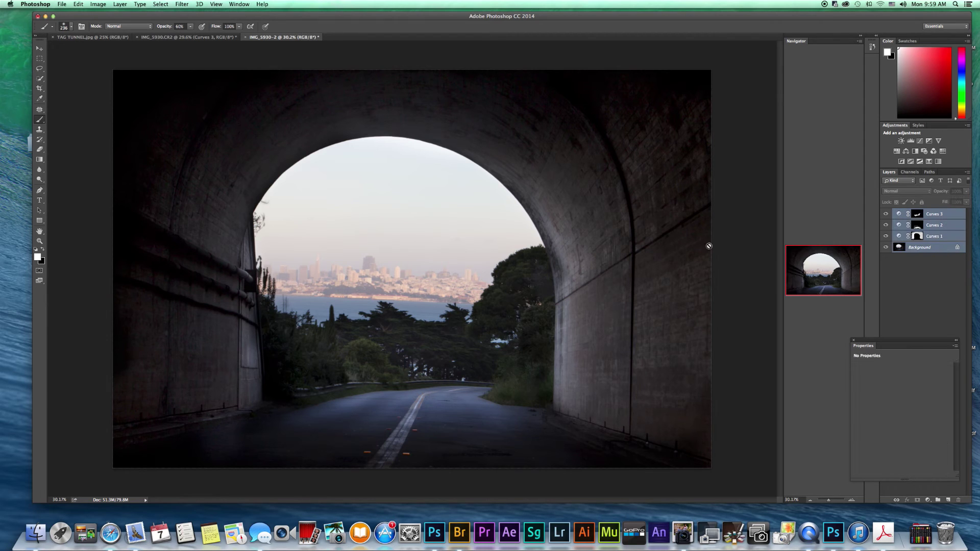
# - Convert the selected layers into a Curves 3 smart object and apply the Camera Raw Filter
pyautogui.click(183, 4)
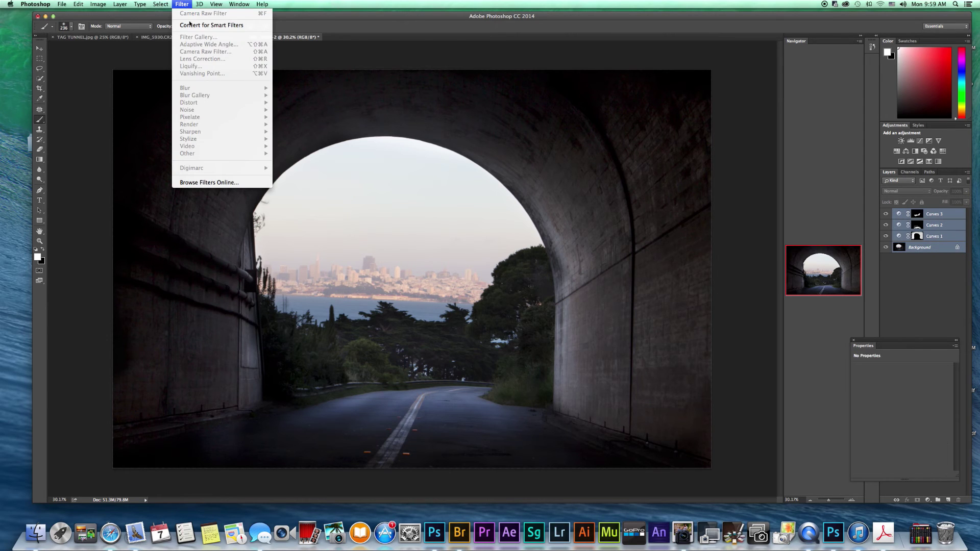
pyautogui.click(189, 24)
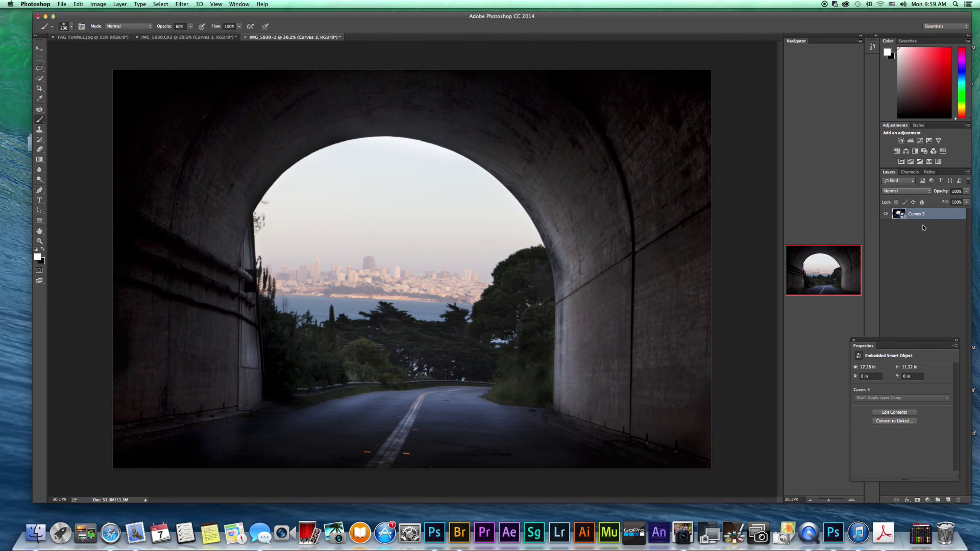
pyautogui.click(181, 4)
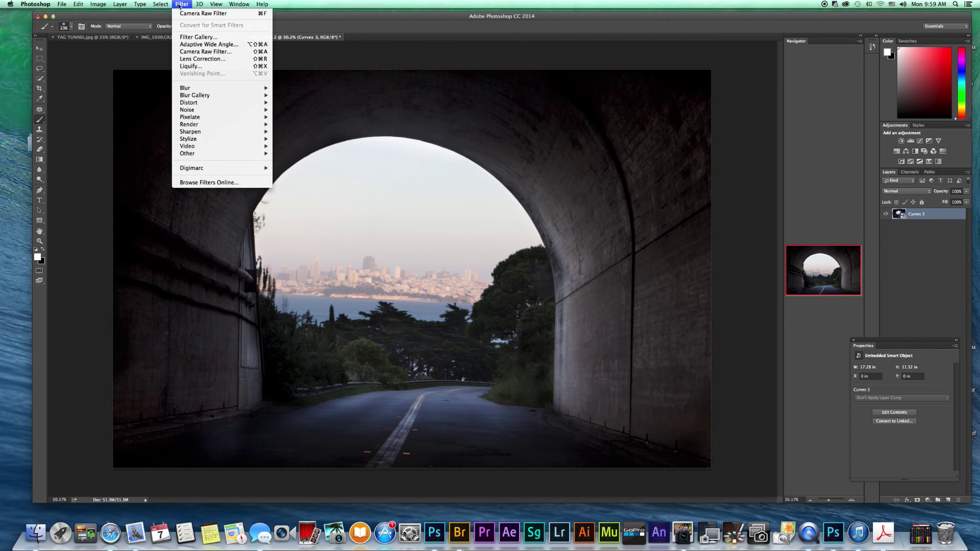
pyautogui.click(194, 52)
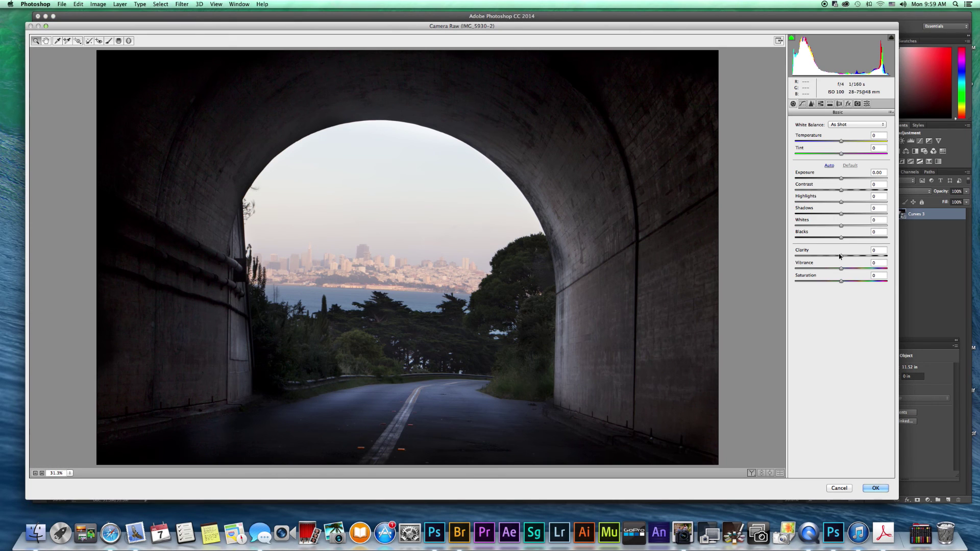
# - Apply Camera Raw with Clarity +33, Shadows +31 and Highlights -33 to the tunnel smart object
pyautogui.moveTo(841, 256); pyautogui.dragTo(856, 256)
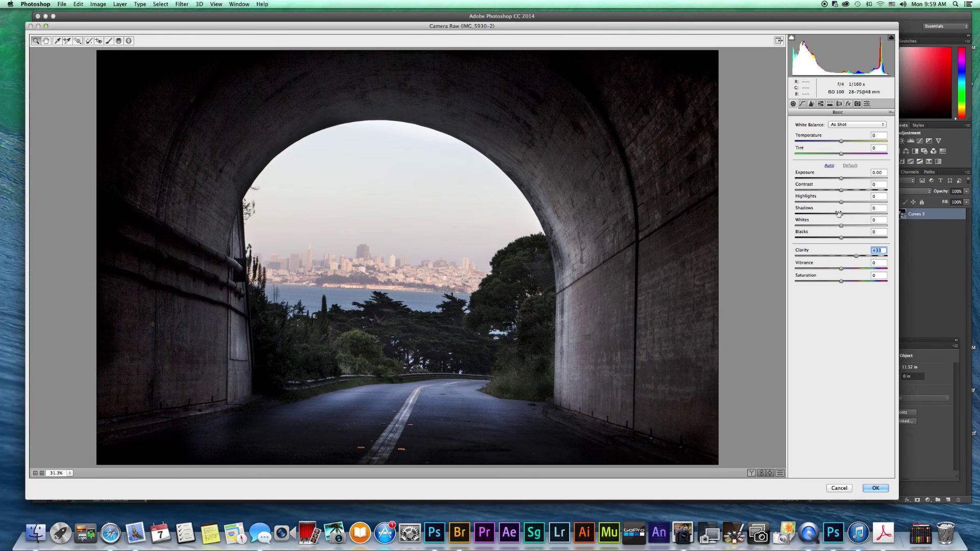
pyautogui.moveTo(842, 214); pyautogui.dragTo(860, 216)
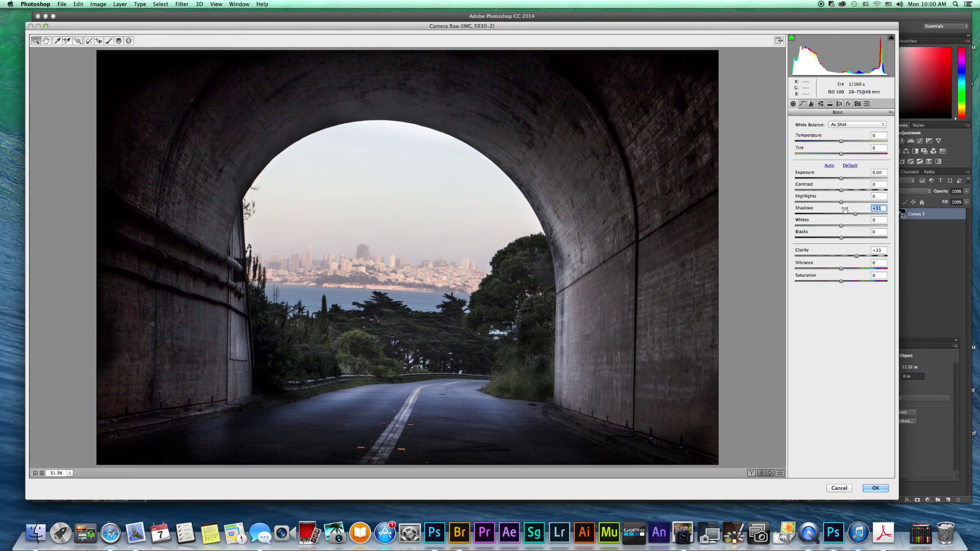
pyautogui.moveTo(841, 202); pyautogui.dragTo(820, 208)
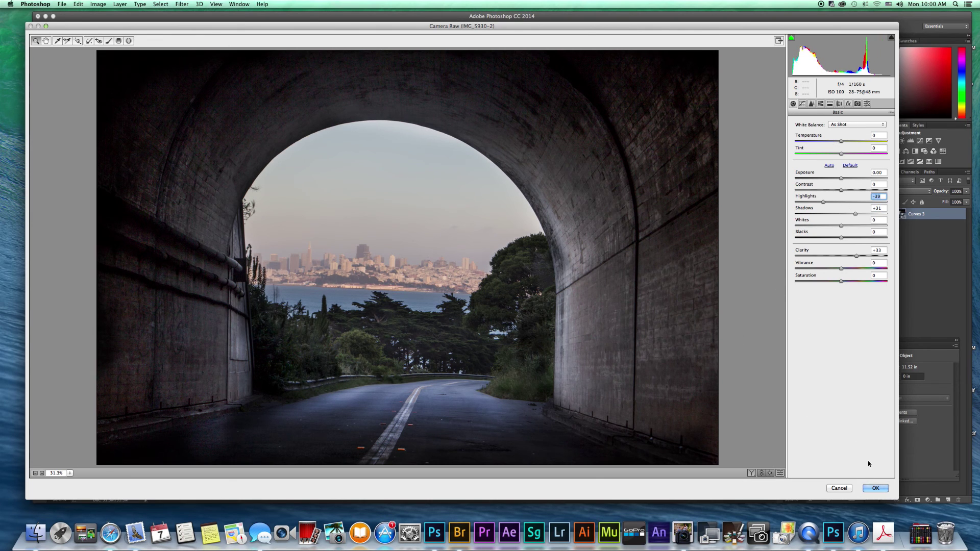
pyautogui.click(887, 489)
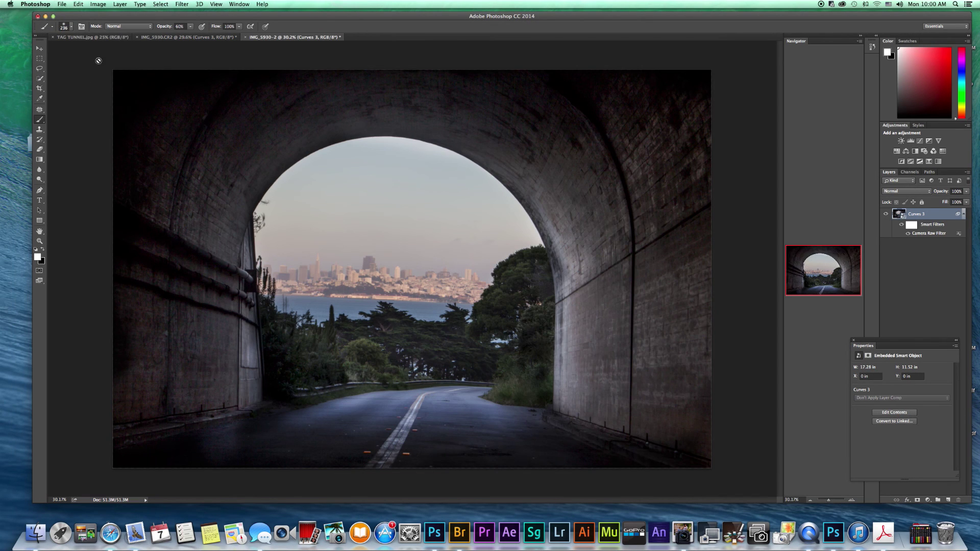
# - Bring up the finished TAG TUNNEL.jpg document with its black photography signature banner
pyautogui.click(95, 39)
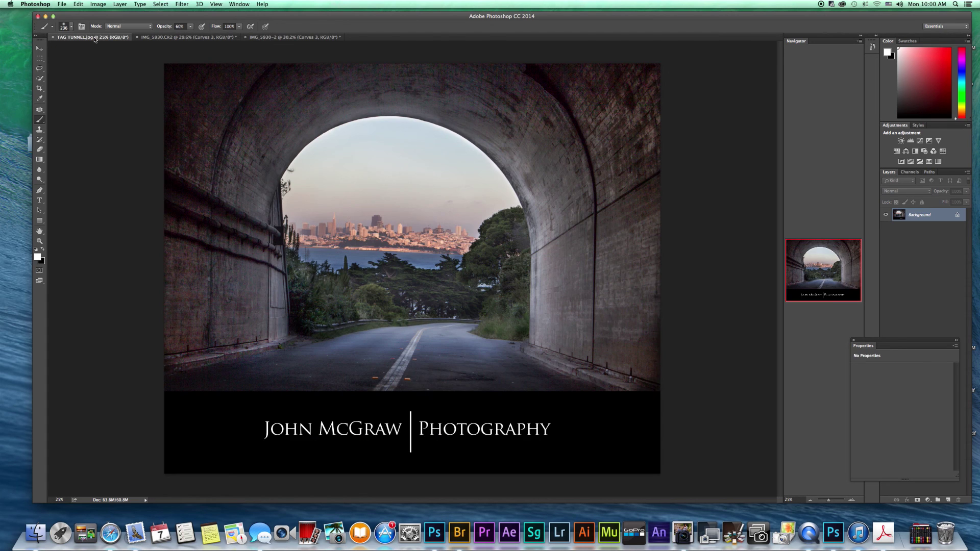